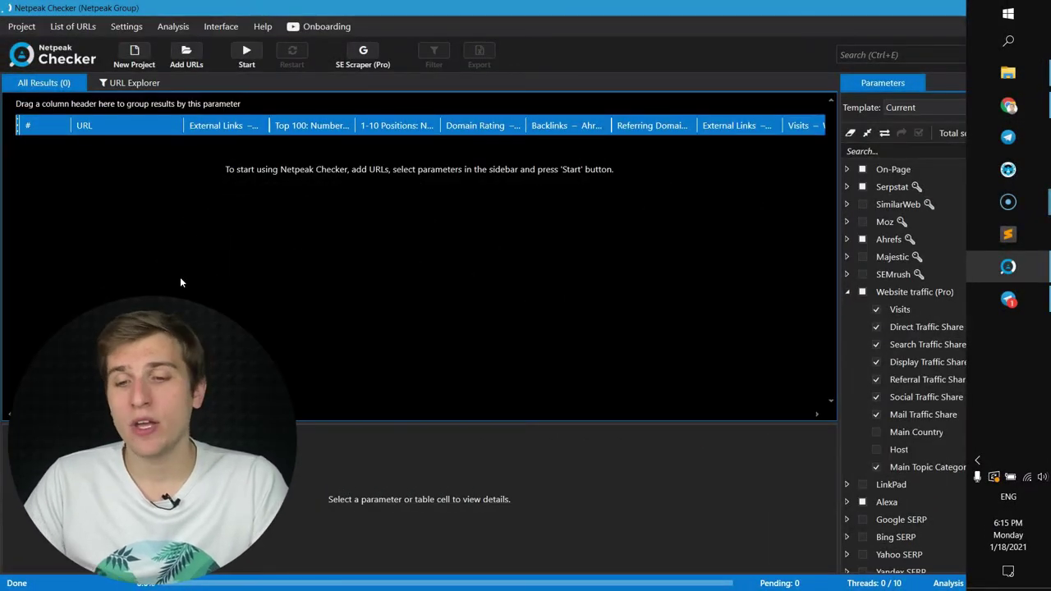
Open the SE Scraper and enter the query "netpeak spider -site:netpeaksoftware.com"
{"action": "left_click", "coordinate": [369, 51]}
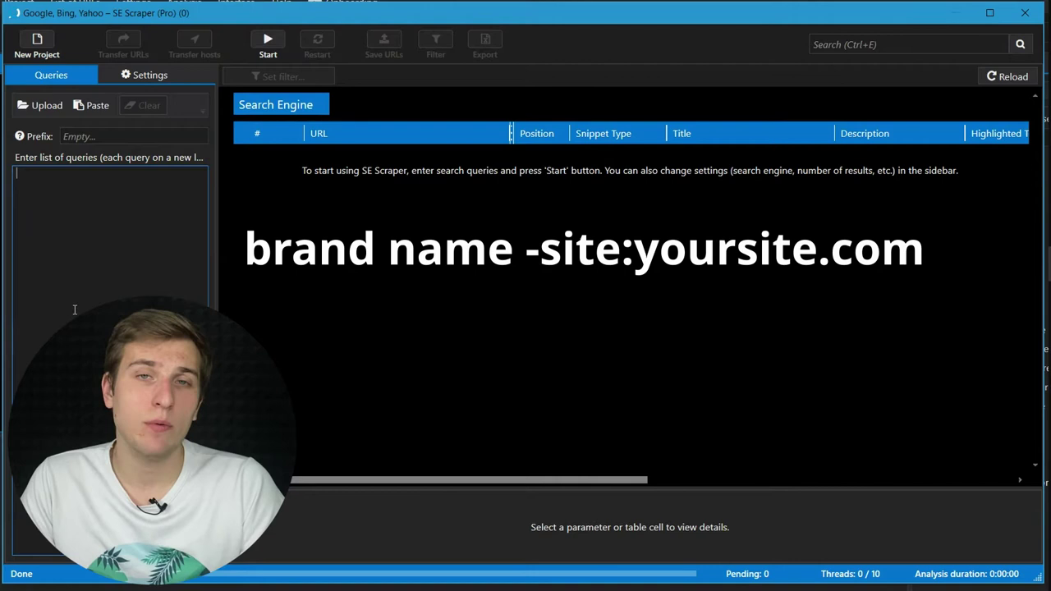
{"action": "type", "text": "netpeak spider -site:netpeaksoftware.com"}
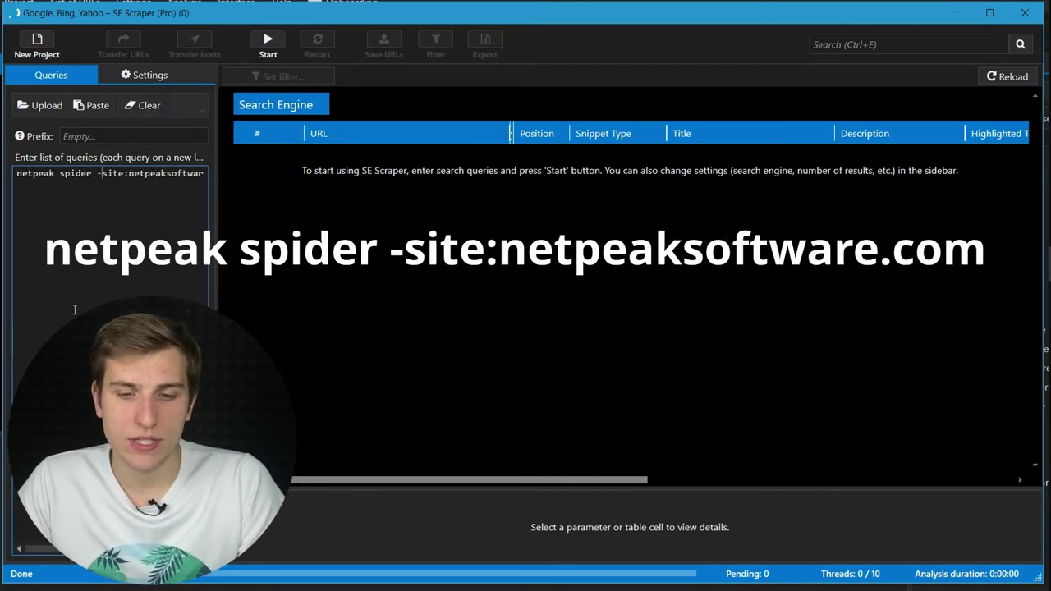
{"action": "key", "text": "End"}
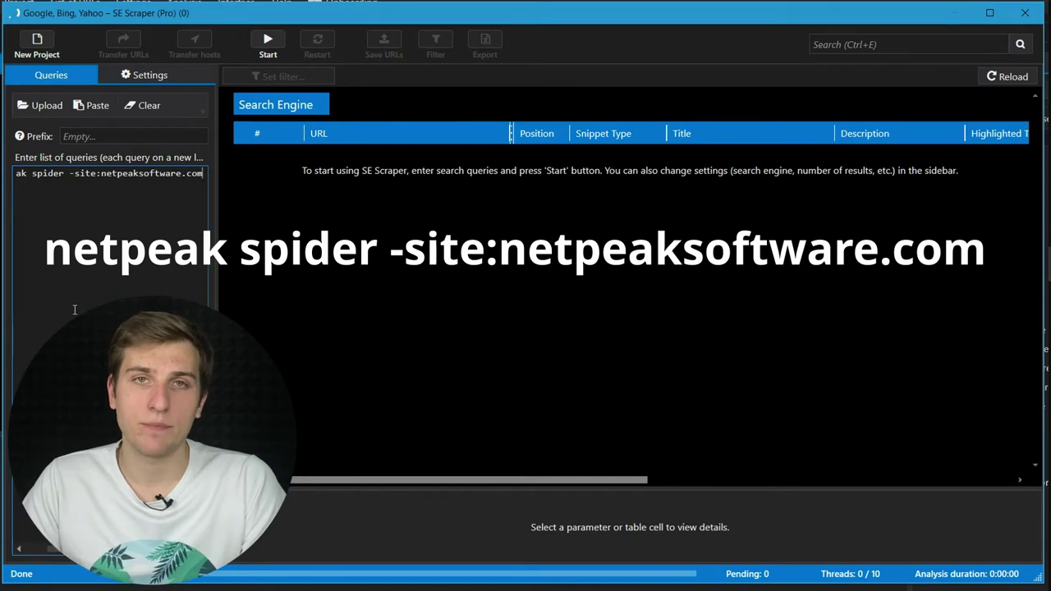
{"action": "left_click", "coordinate": [104, 250]}
Review the scraping settings and start the scrape with Google, Bing and Yahoo and the Maximum number of results
{"action": "left_click", "coordinate": [164, 74]}
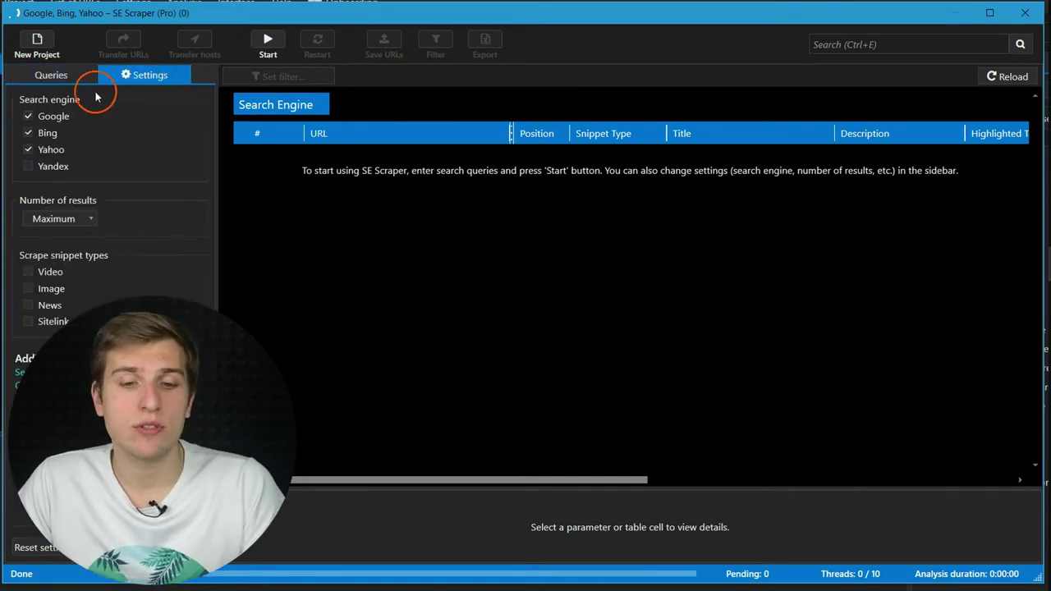
{"action": "left_click", "coordinate": [61, 134]}
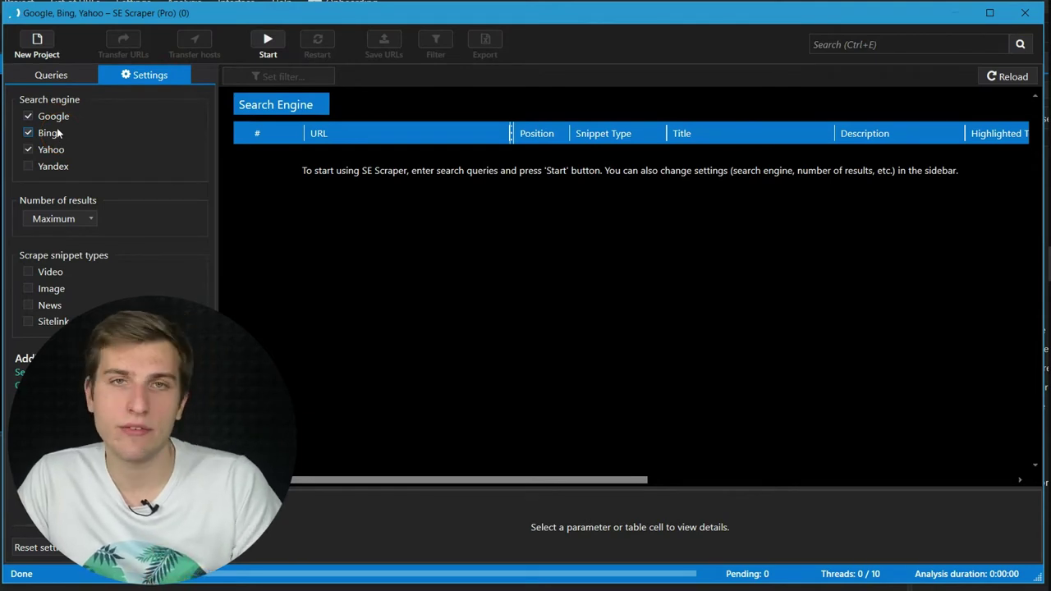
{"action": "left_click", "coordinate": [77, 216]}
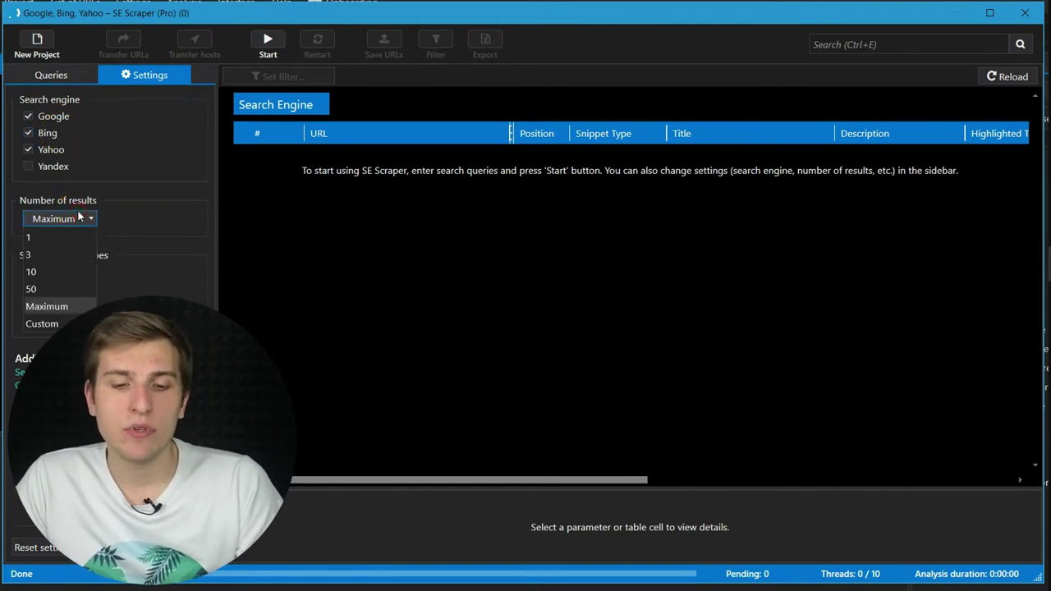
{"action": "left_click", "coordinate": [156, 243]}
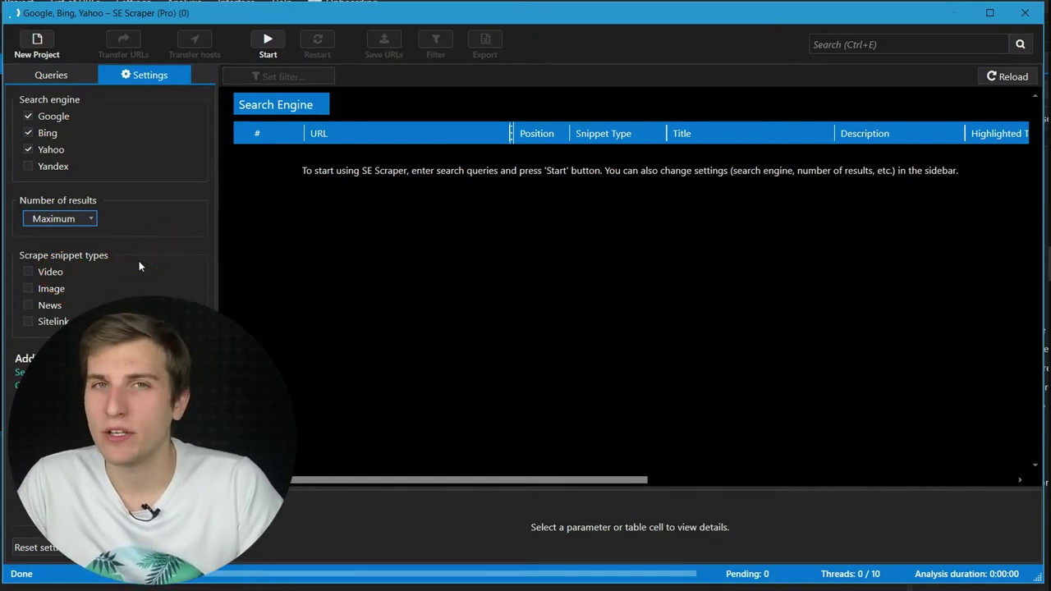
{"action": "left_click", "coordinate": [33, 273]}
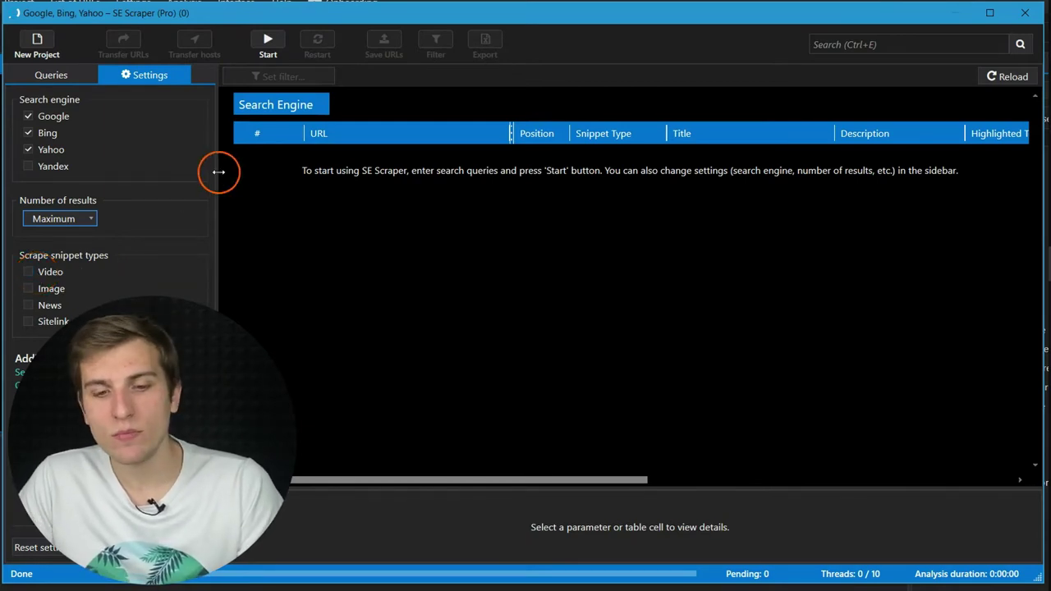
{"action": "left_click", "coordinate": [272, 39]}
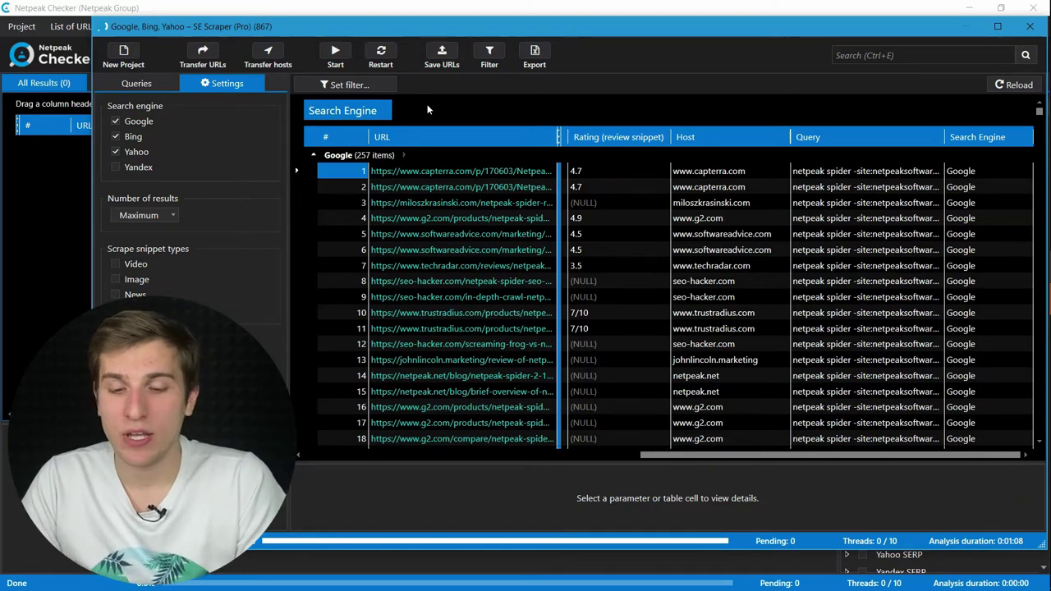
Review the additional search engine settings for geolocation, language, region and date
{"action": "left_click", "coordinate": [170, 327]}
{"action": "left_click", "coordinate": [133, 356]}
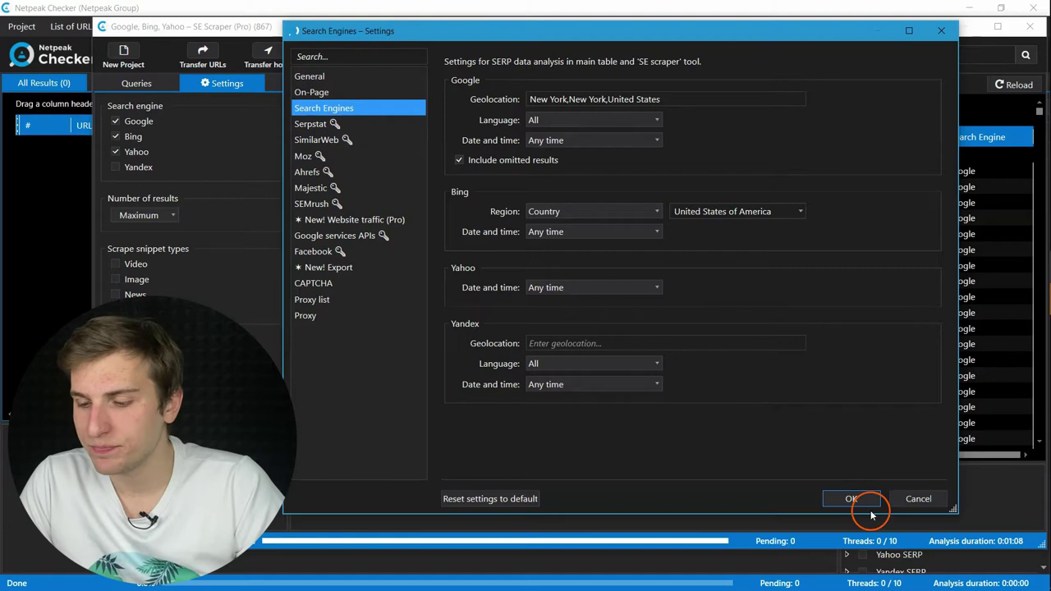
{"action": "left_click", "coordinate": [852, 499]}
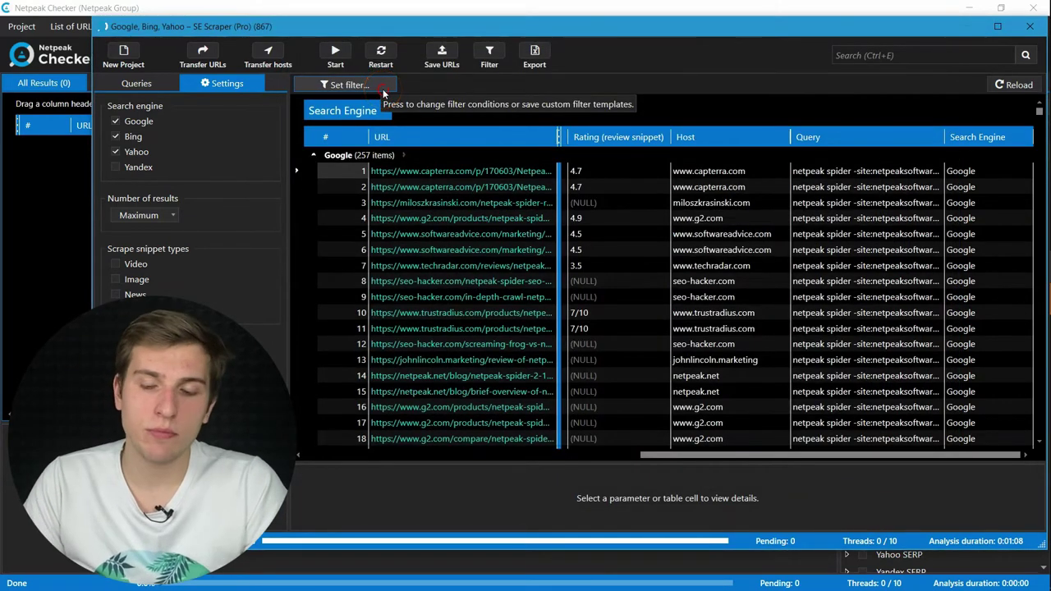
Try a results filter that excludes hosts matching the RegExp "facebook|g2|capterra|youtube|netpeak.net"
{"action": "left_click", "coordinate": [384, 92]}
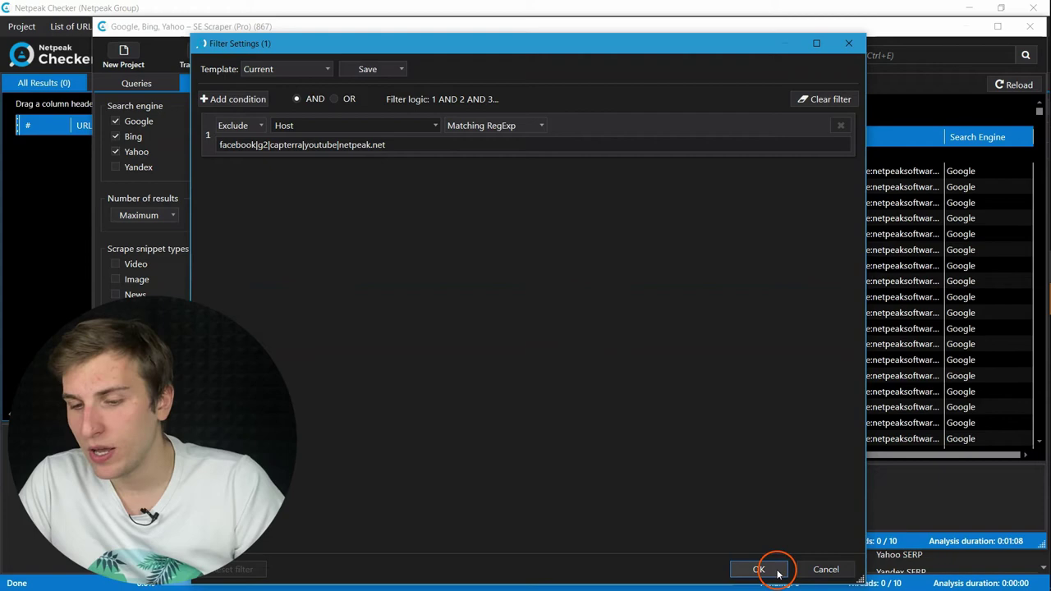
{"action": "left_click", "coordinate": [826, 569]}
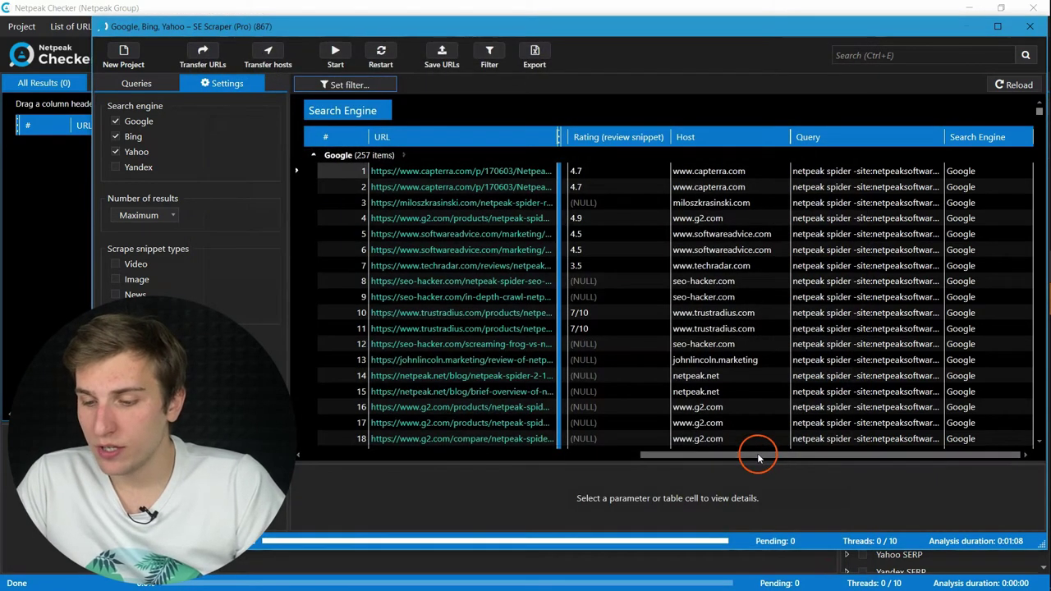
{"action": "left_click_drag", "start_coordinate": [693, 135], "coordinate": [448, 127]}
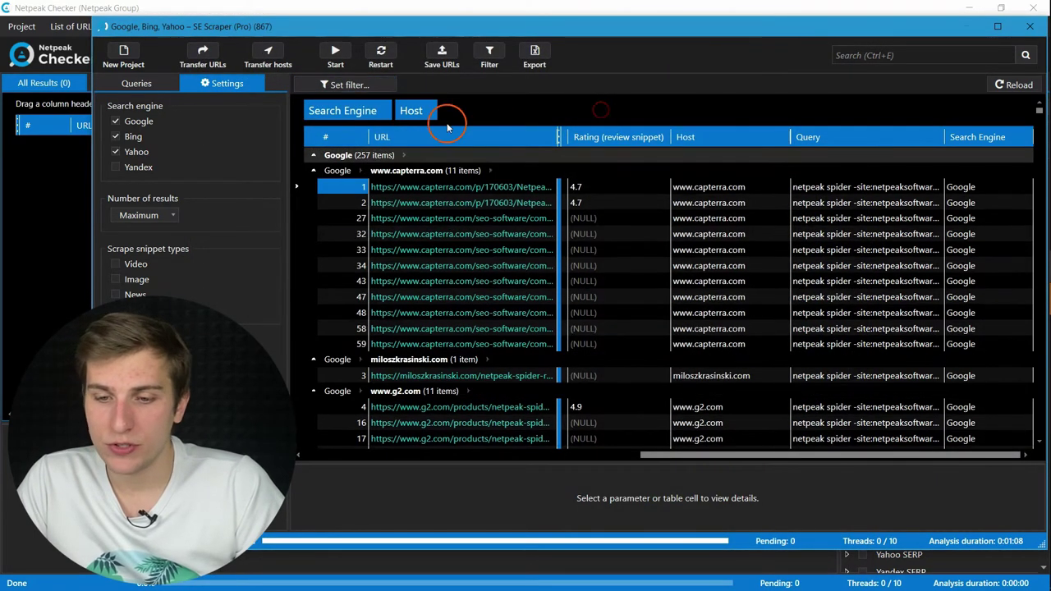
{"action": "left_click_drag", "start_coordinate": [343, 110], "coordinate": [369, 247]}
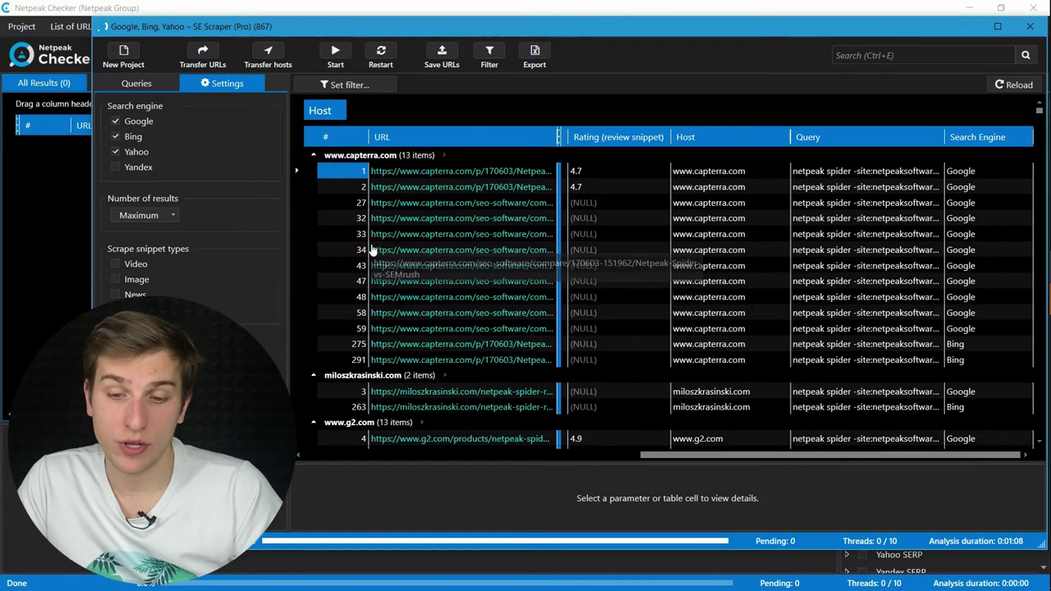
{"action": "left_click", "coordinate": [394, 158]}
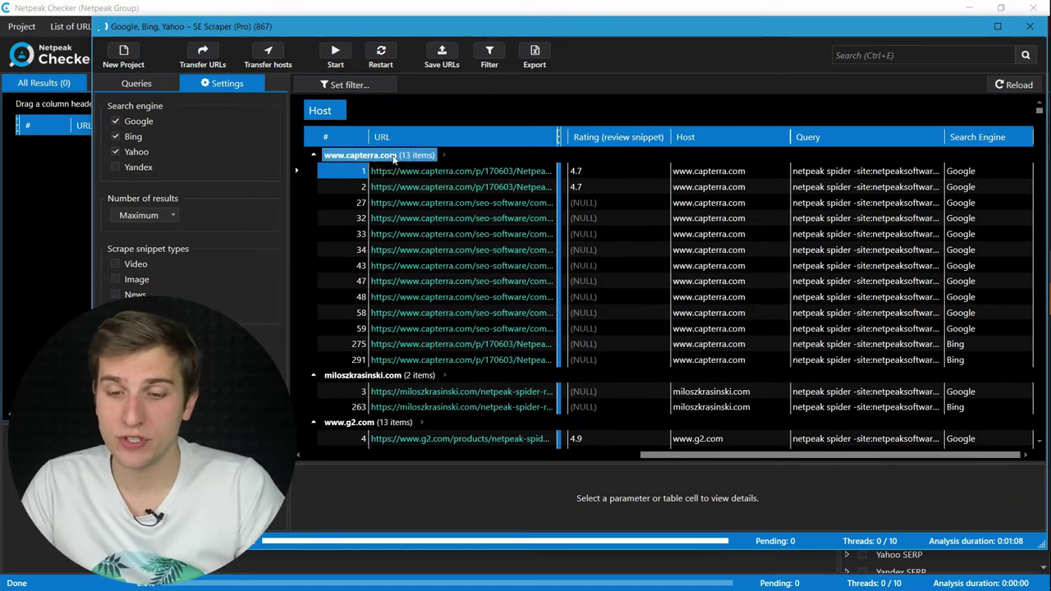
{"action": "left_click", "coordinate": [434, 218]}
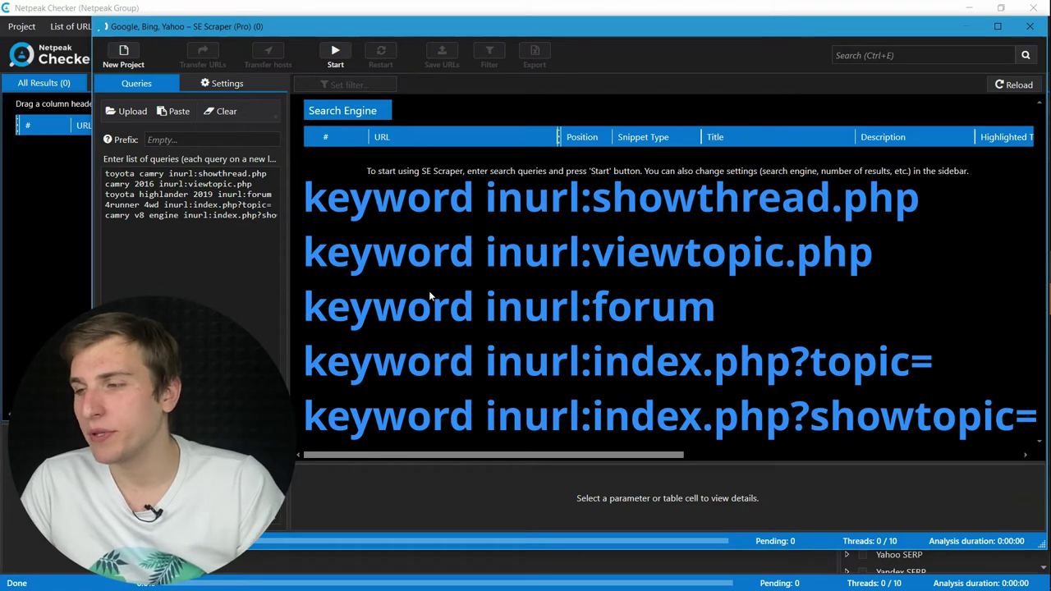
Start scraping results for the listed Toyota forum queries
{"action": "left_click", "coordinate": [343, 50]}
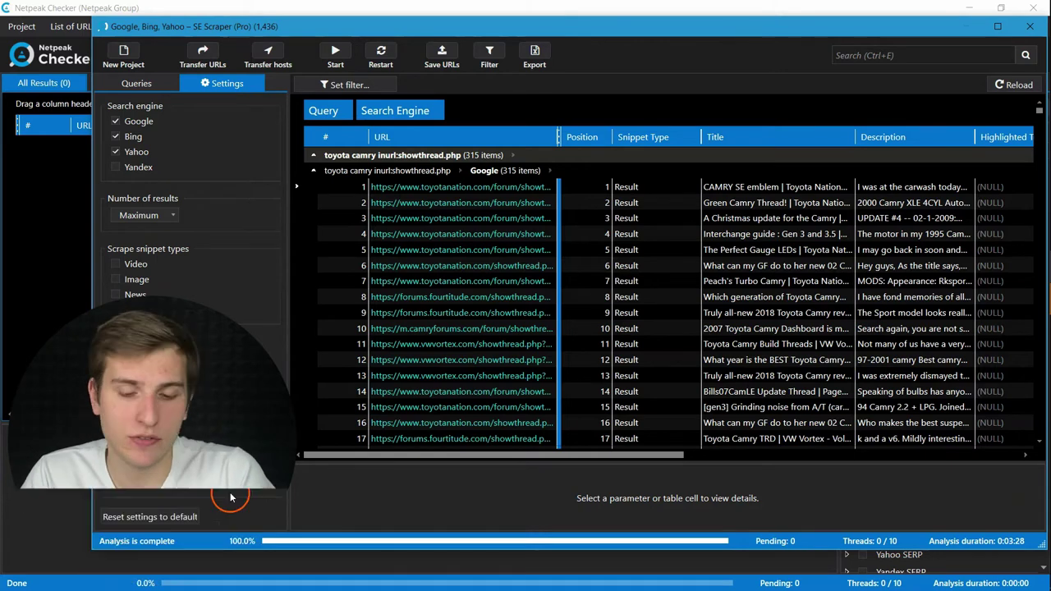
Review the CAPTCHA auto-solving services and the HTTP proxy list in the settings
{"action": "left_click", "coordinate": [144, 371]}
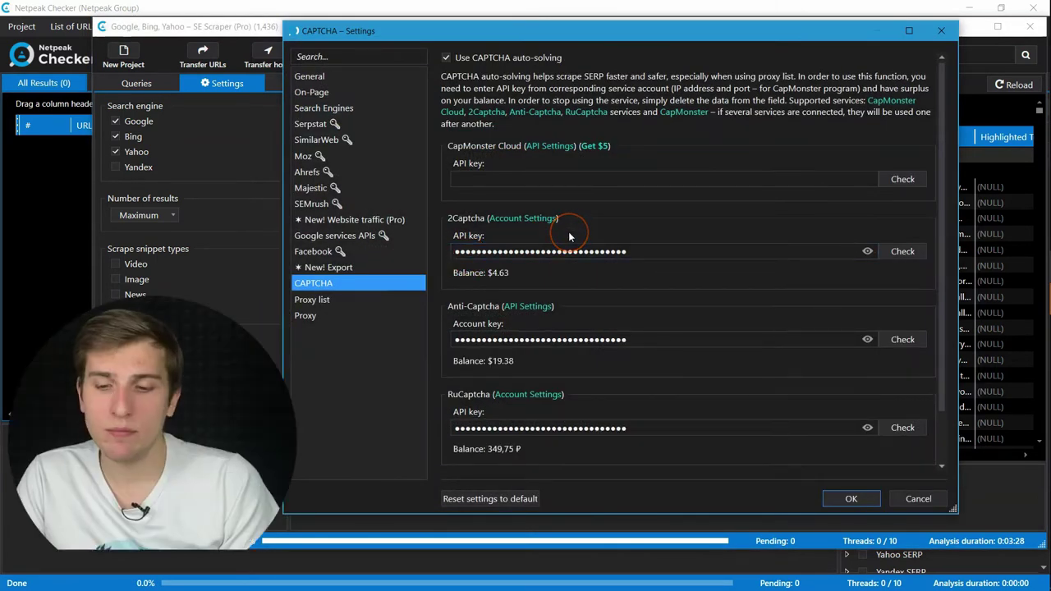
{"action": "left_click", "coordinate": [499, 248]}
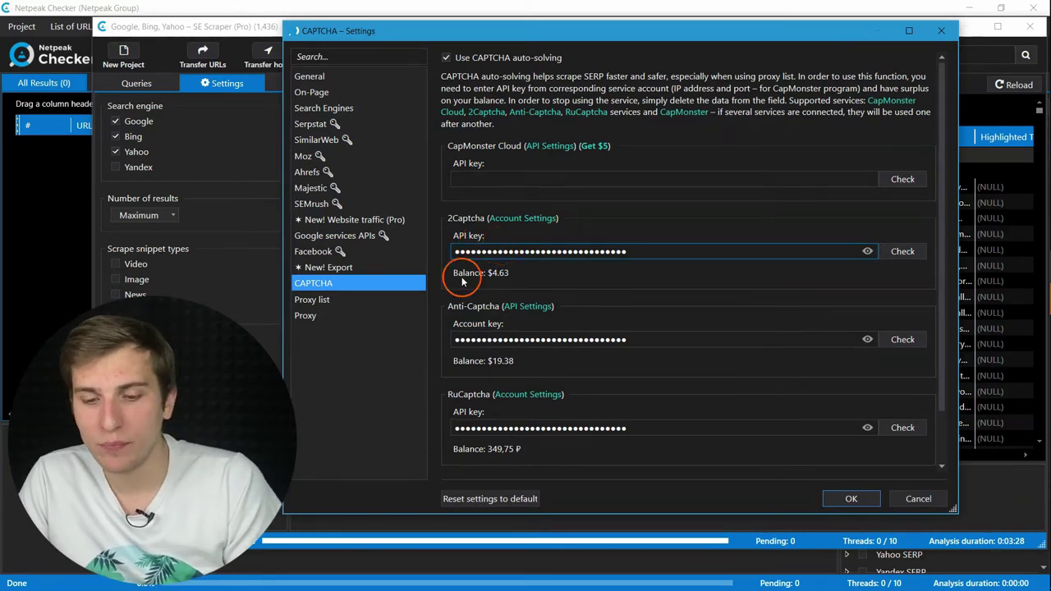
{"action": "left_click", "coordinate": [390, 302]}
{"action": "left_click", "coordinate": [563, 270]}
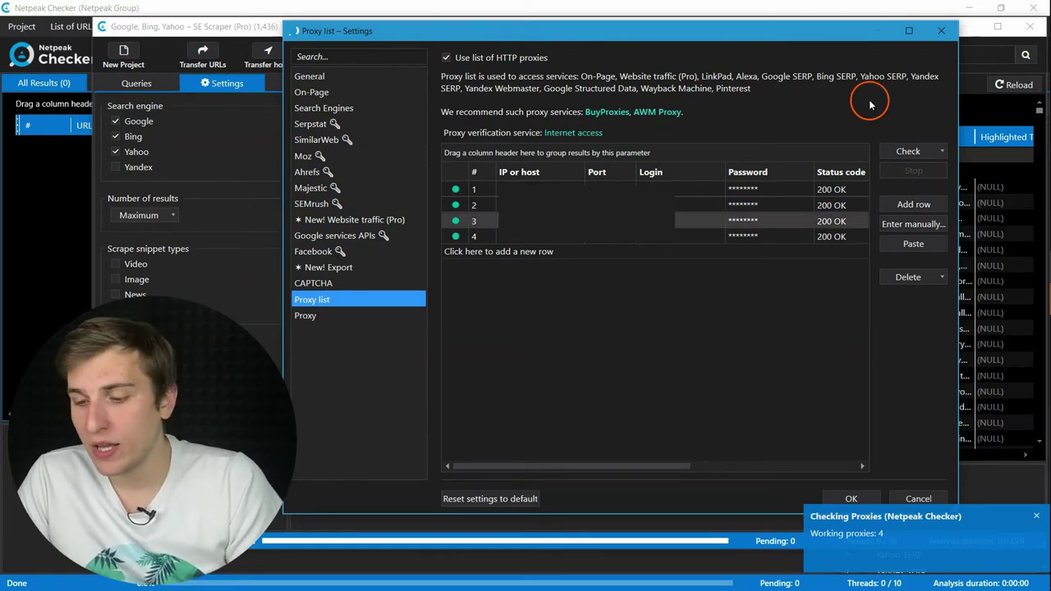
{"action": "left_click", "coordinate": [942, 30]}
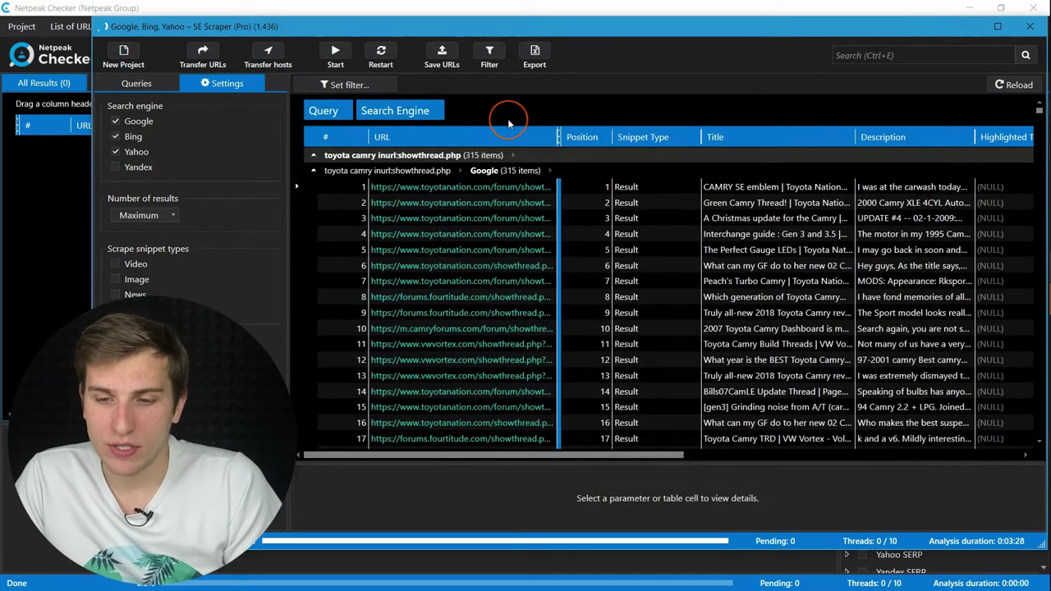
Filter the results to those whose Title or Description contains "forum", using OR logic
{"action": "left_click", "coordinate": [350, 84]}
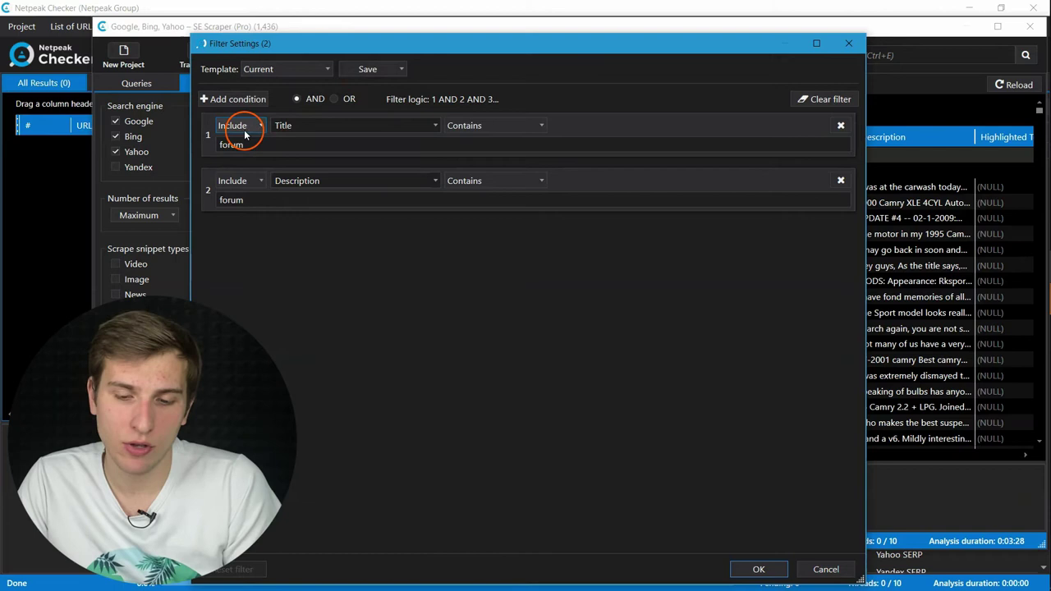
{"action": "left_click", "coordinate": [340, 100]}
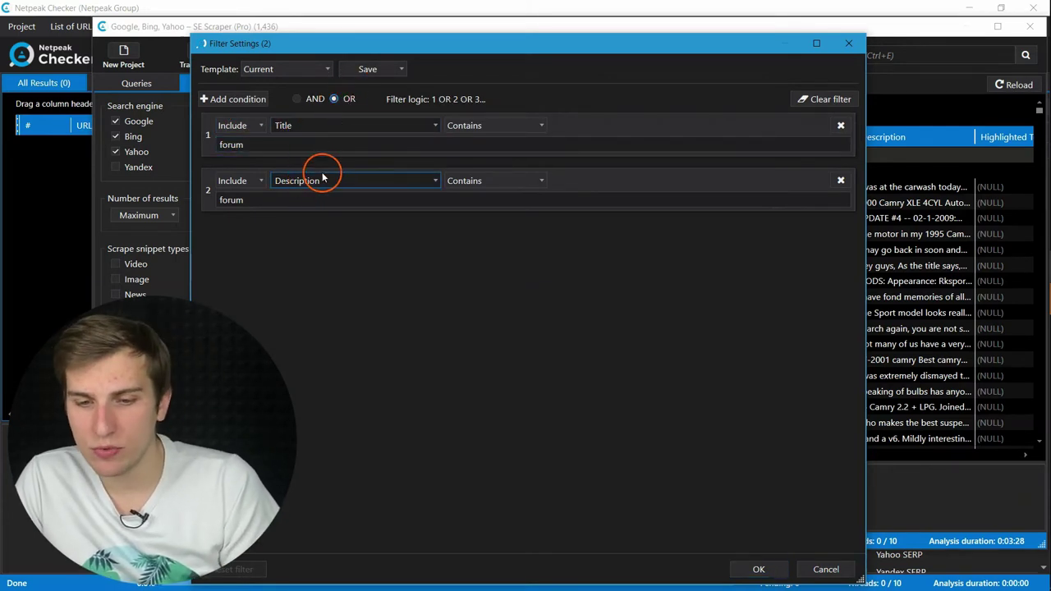
{"action": "left_click", "coordinate": [758, 570]}
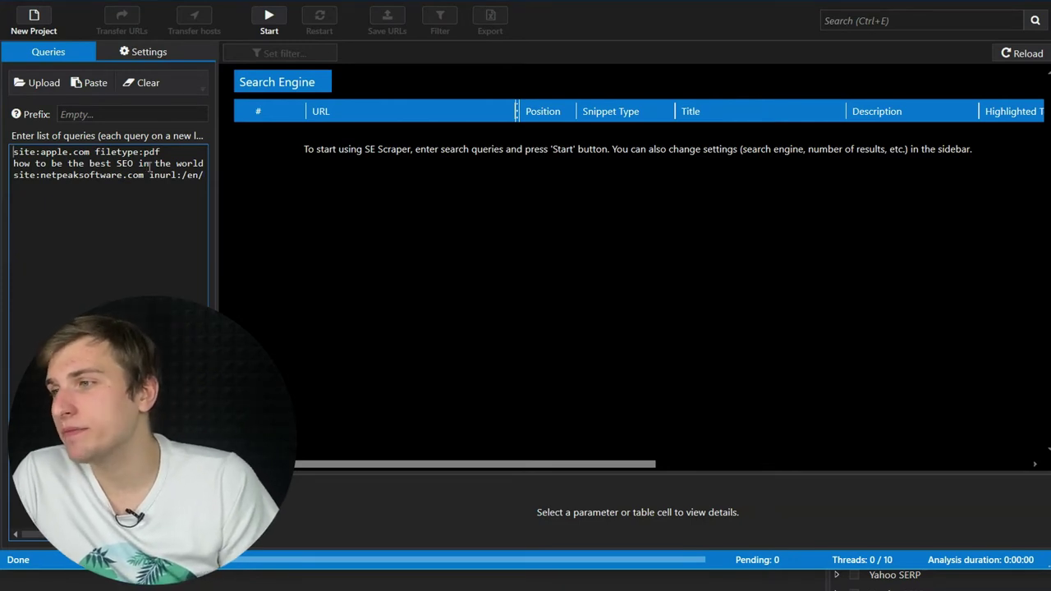
Examine the query "how to be the best SEO in the world" with its -site:youtube.com exclusion
{"action": "left_click", "coordinate": [174, 161]}
{"action": "left_click", "coordinate": [250, 148]}
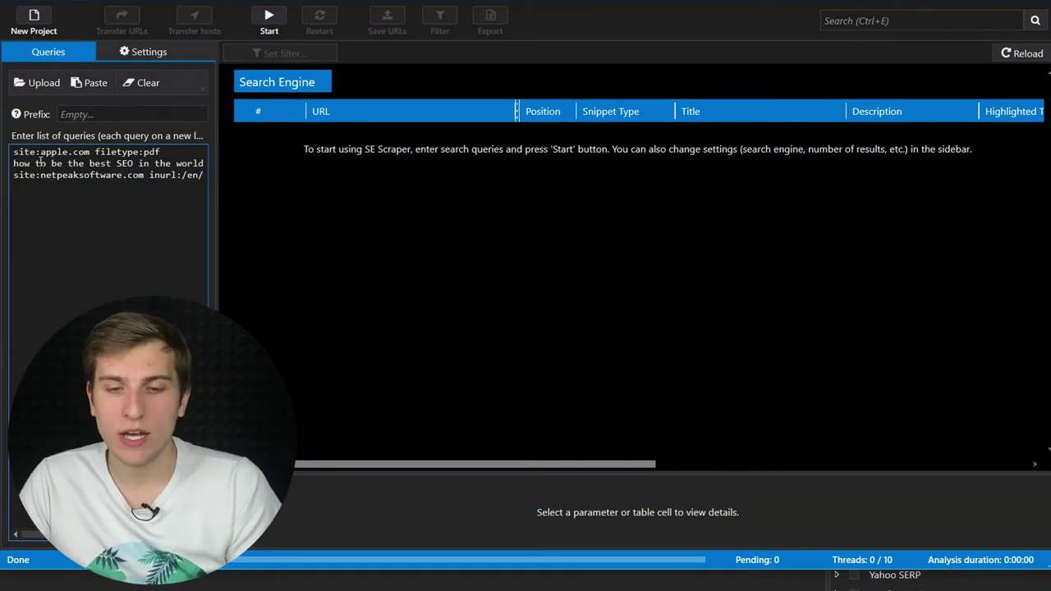
{"action": "left_click_drag", "start_coordinate": [154, 163], "coordinate": [227, 175]}
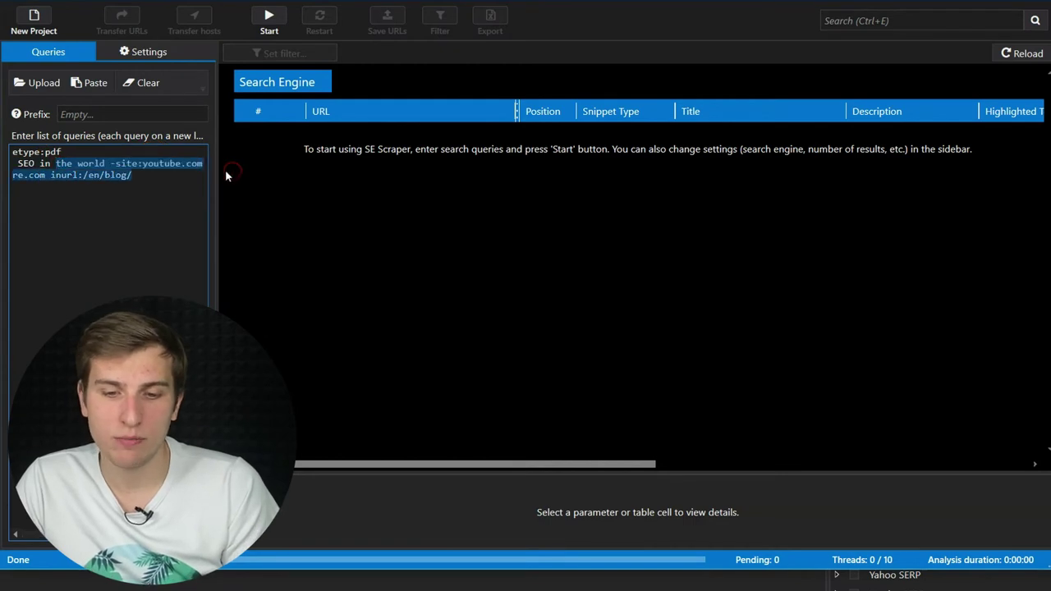
{"action": "left_click", "coordinate": [199, 165]}
Examine how the query "site:netpeaksoftware.com inurl:/en/blog/" combines the site: and inurl: operators
{"action": "left_click_drag", "start_coordinate": [165, 175], "coordinate": [3, 176]}
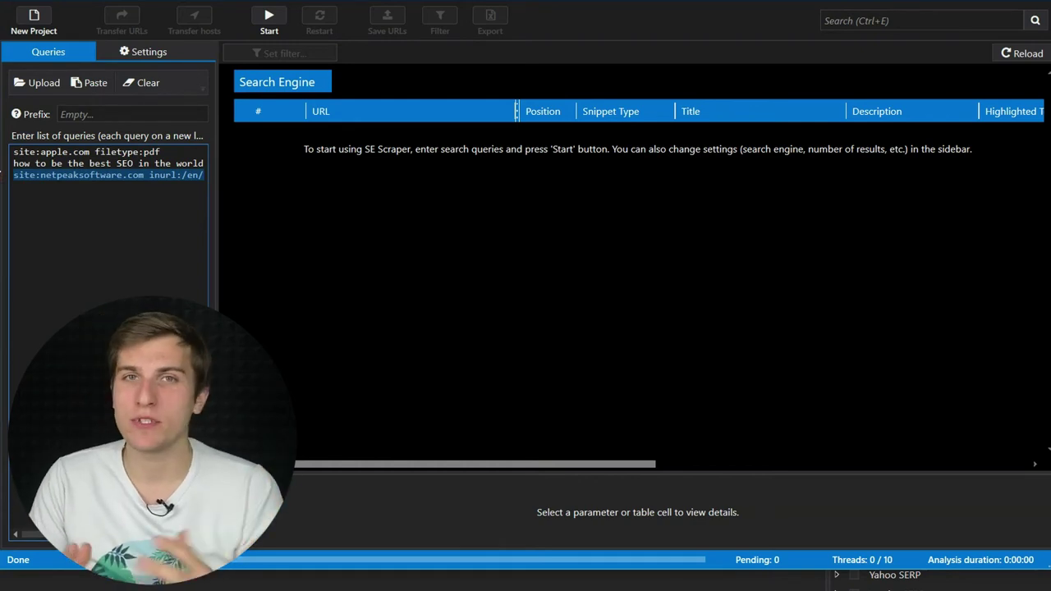
{"action": "left_click", "coordinate": [30, 185]}
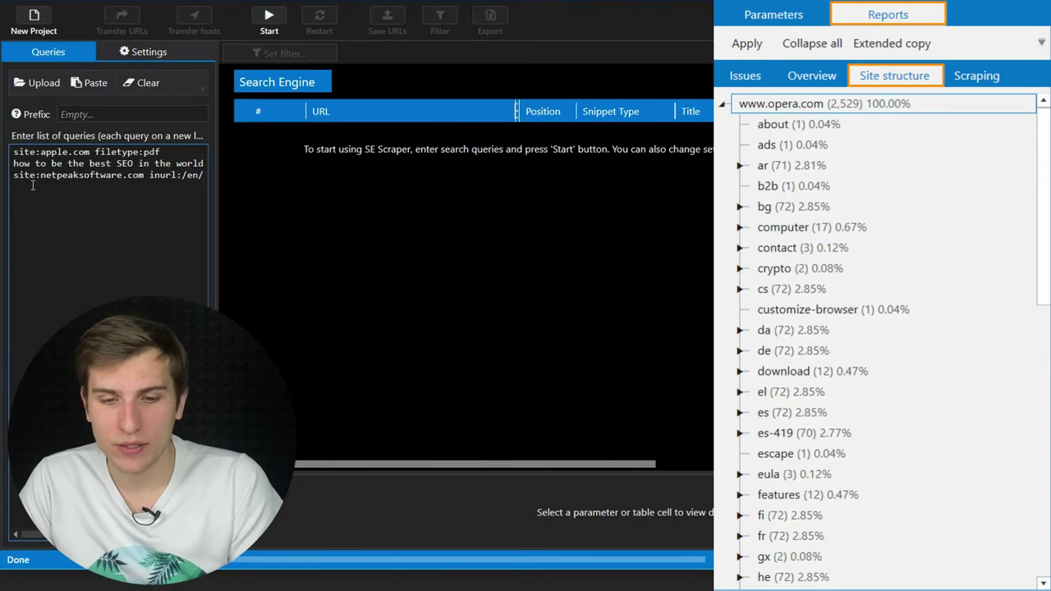
{"action": "left_click", "coordinate": [63, 182]}
{"action": "left_click", "coordinate": [28, 183]}
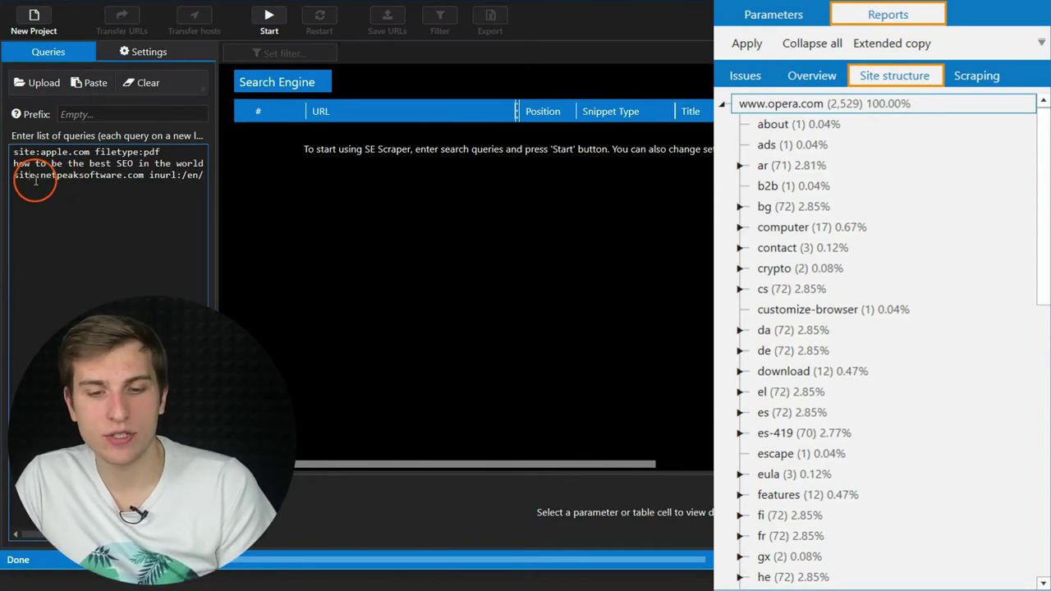
{"action": "left_click", "coordinate": [39, 180]}
{"action": "left_click", "coordinate": [134, 175]}
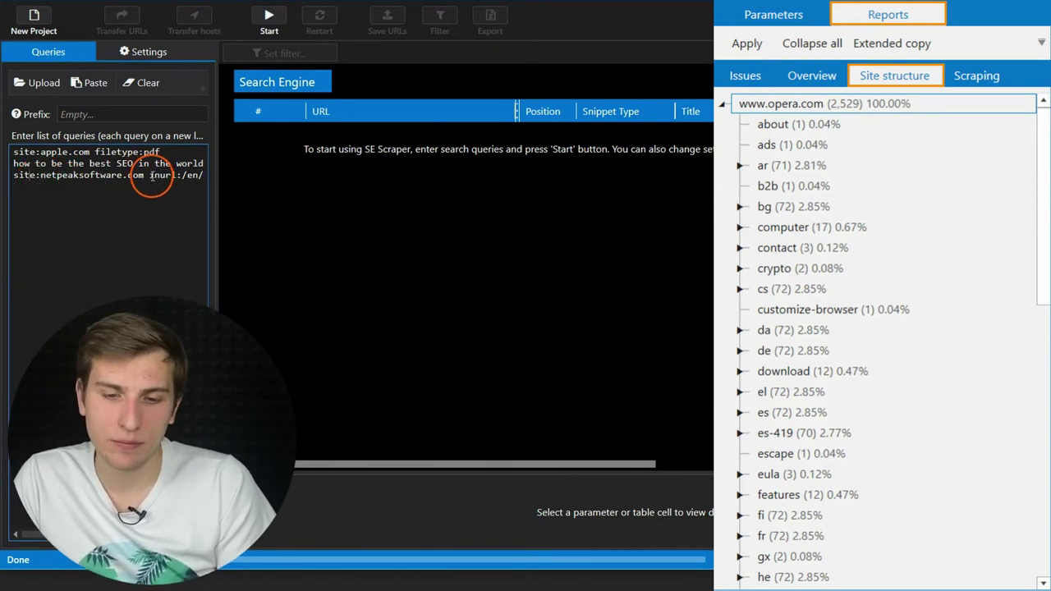
{"action": "left_click", "coordinate": [164, 175]}
{"action": "left_click_drag", "start_coordinate": [164, 175], "coordinate": [203, 175]}
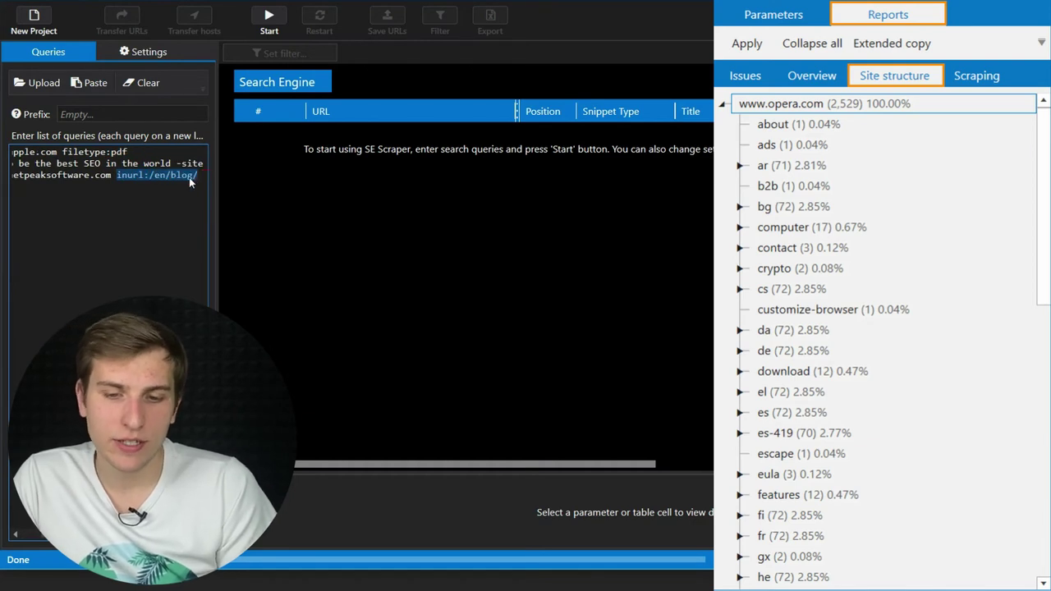
{"action": "left_click", "coordinate": [189, 178]}
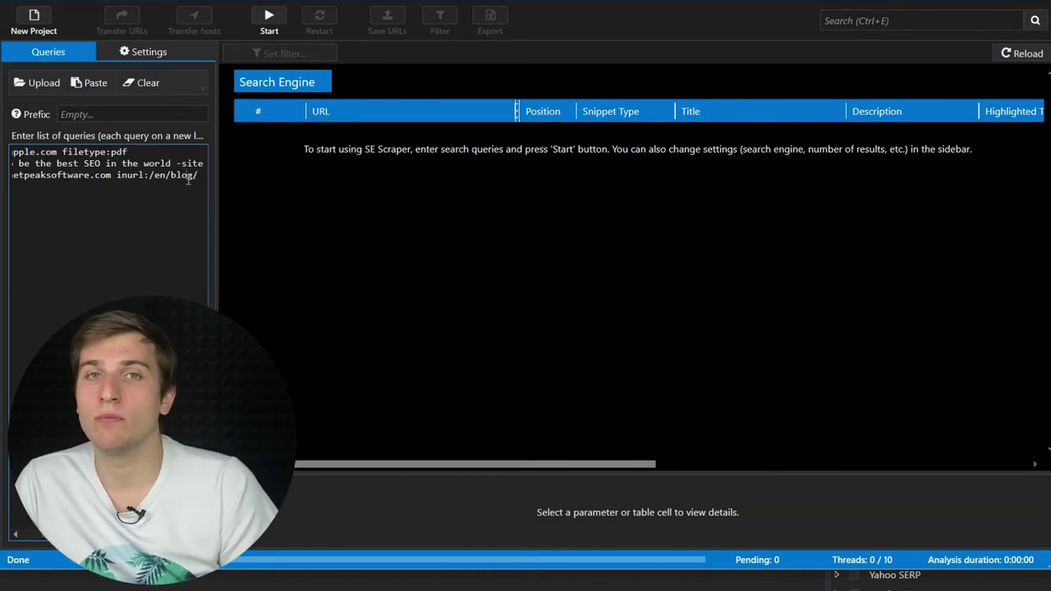
{"action": "left_click_drag", "start_coordinate": [188, 175], "coordinate": [37, 182]}
{"action": "left_click_drag", "start_coordinate": [150, 176], "coordinate": [229, 186]}
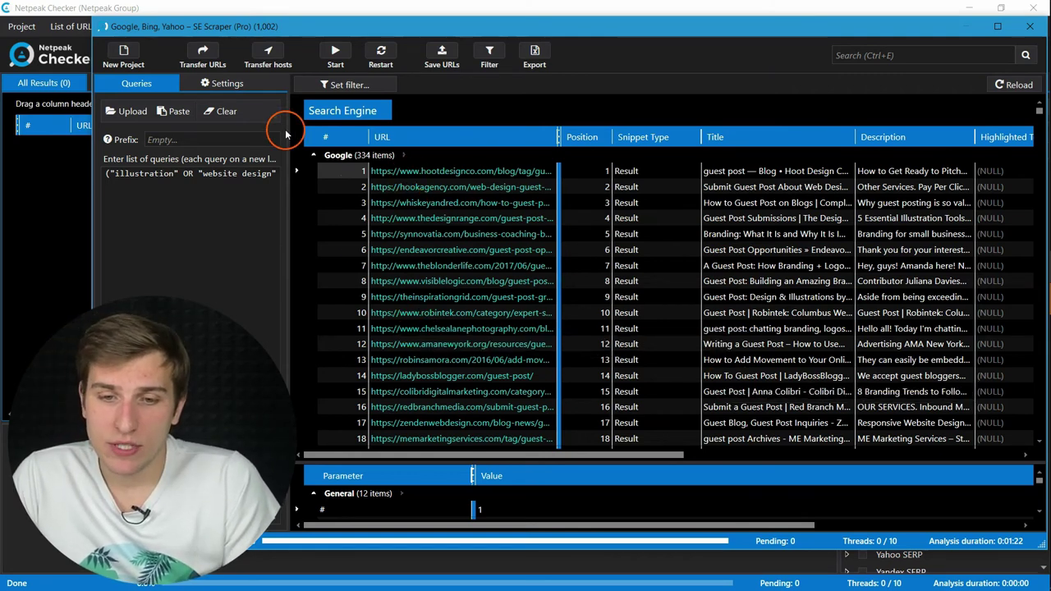
Transfer the scraped guest post URLs to the main Netpeak Checker table
{"action": "left_click", "coordinate": [202, 51]}
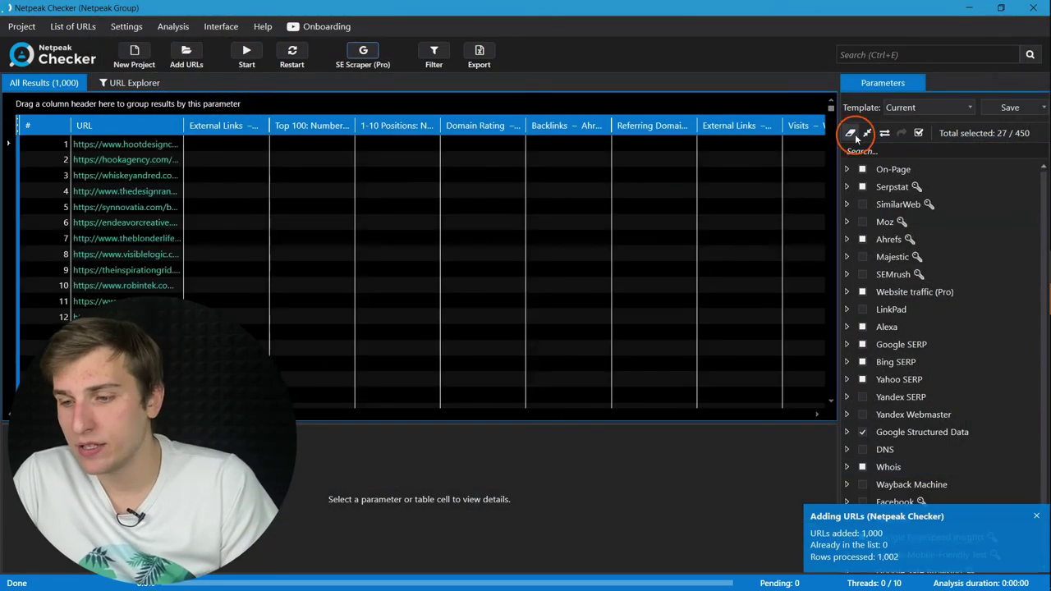
Clear all selected parameters and select only the On-Page parameters Emails, Twitter: Links and Facebook: Links
{"action": "left_click", "coordinate": [851, 133]}
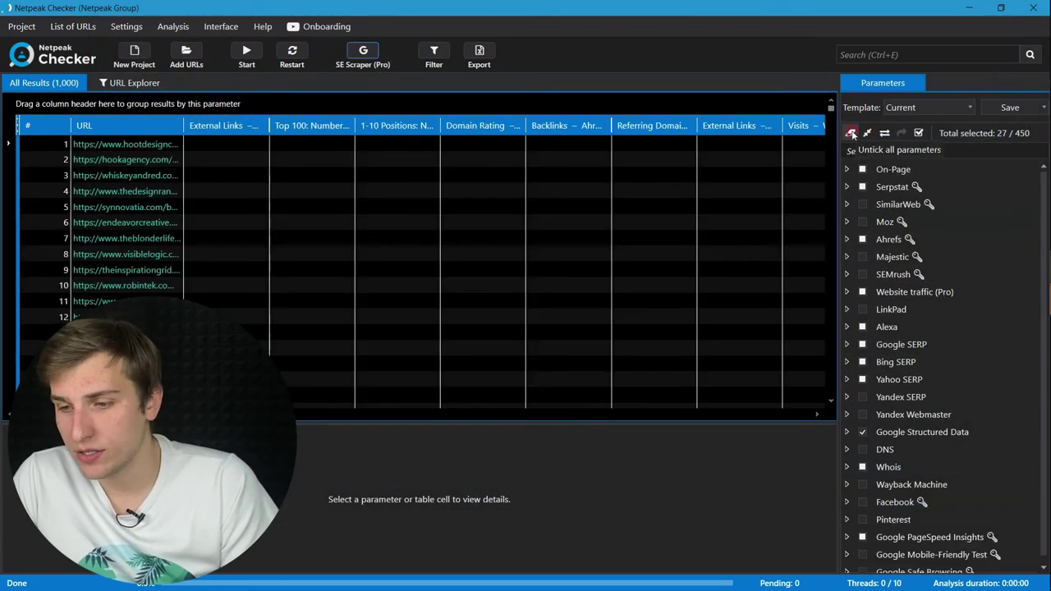
{"action": "left_click", "coordinate": [847, 170]}
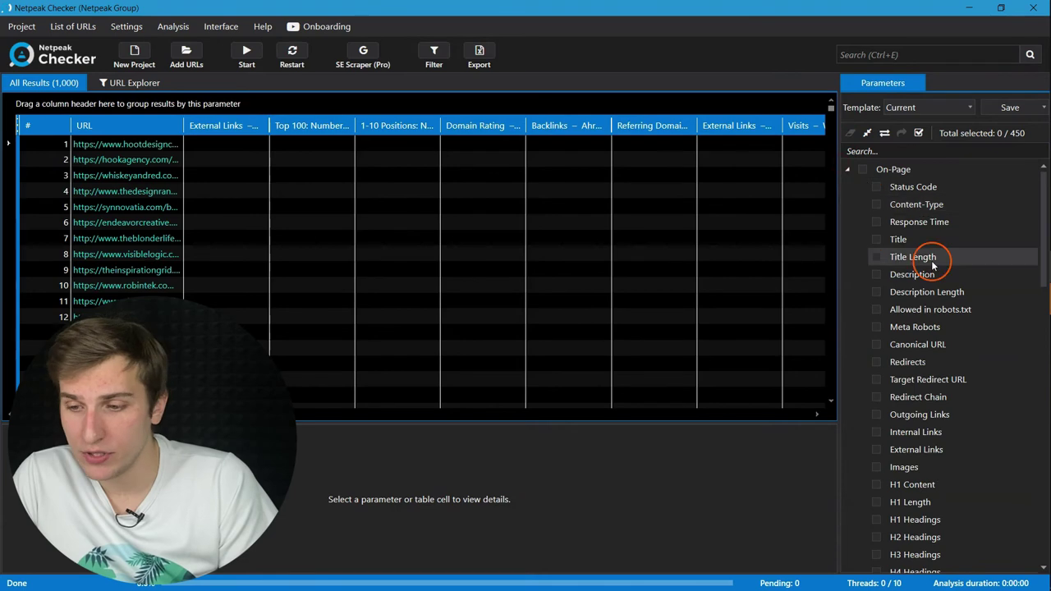
{"action": "scroll", "coordinate": [928, 258], "scroll_direction": "down", "scroll_amount": 15}
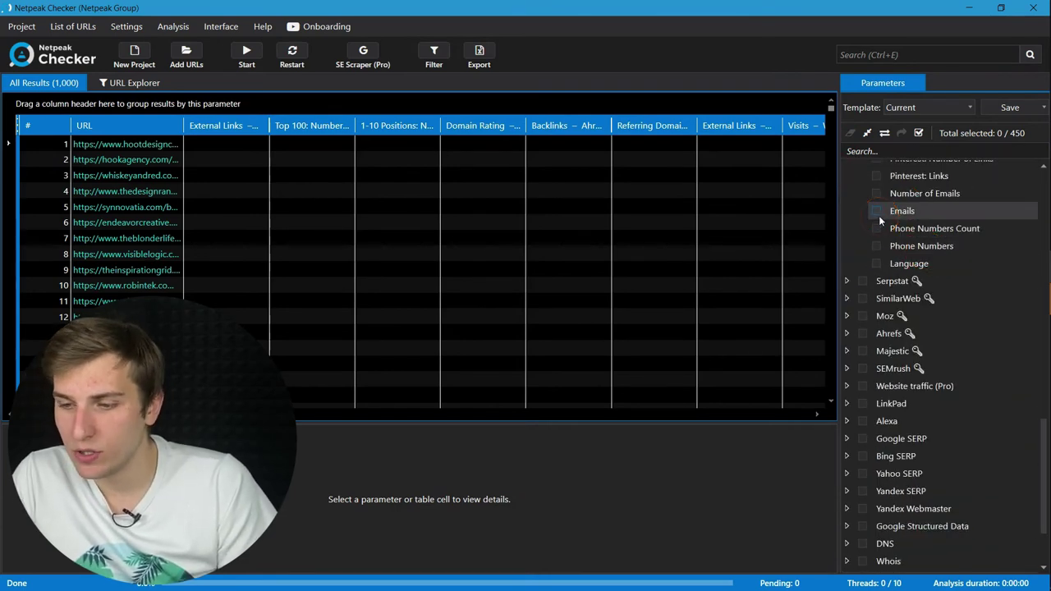
{"action": "scroll", "coordinate": [879, 218], "scroll_direction": "up", "scroll_amount": 4}
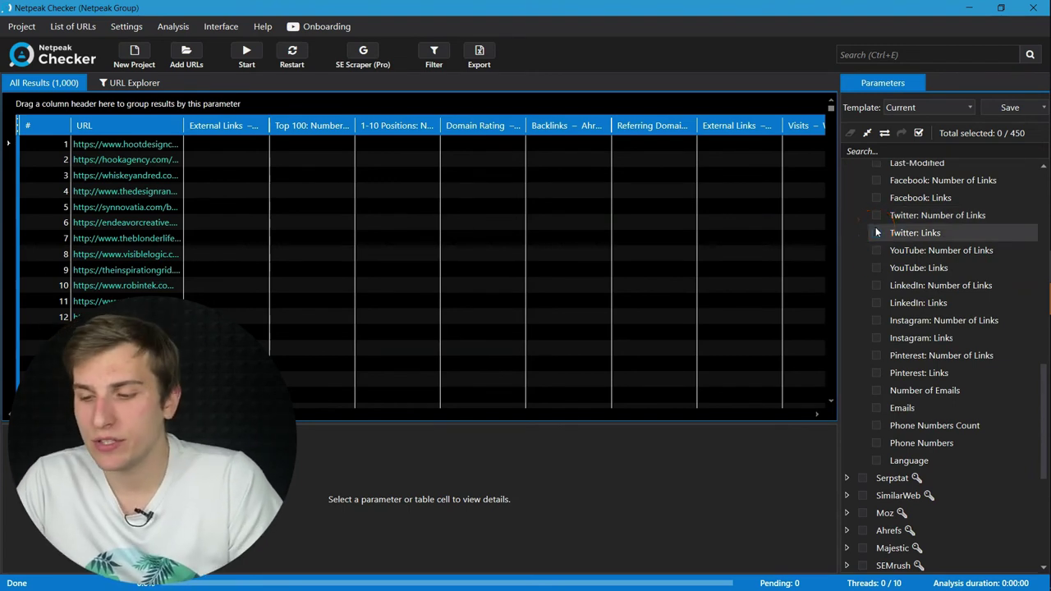
{"action": "left_click", "coordinate": [876, 409]}
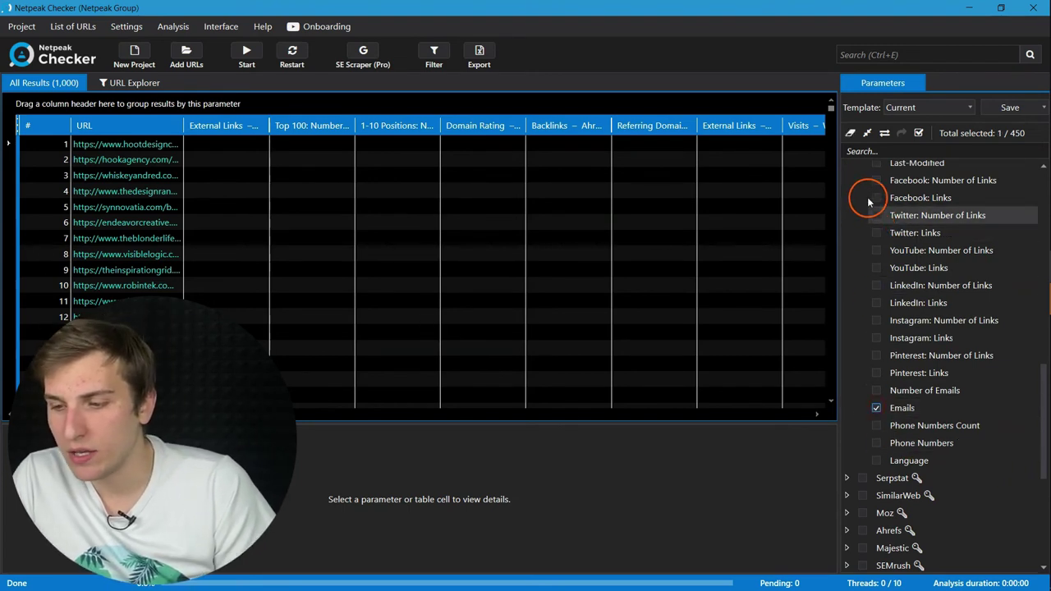
{"action": "left_click", "coordinate": [877, 233]}
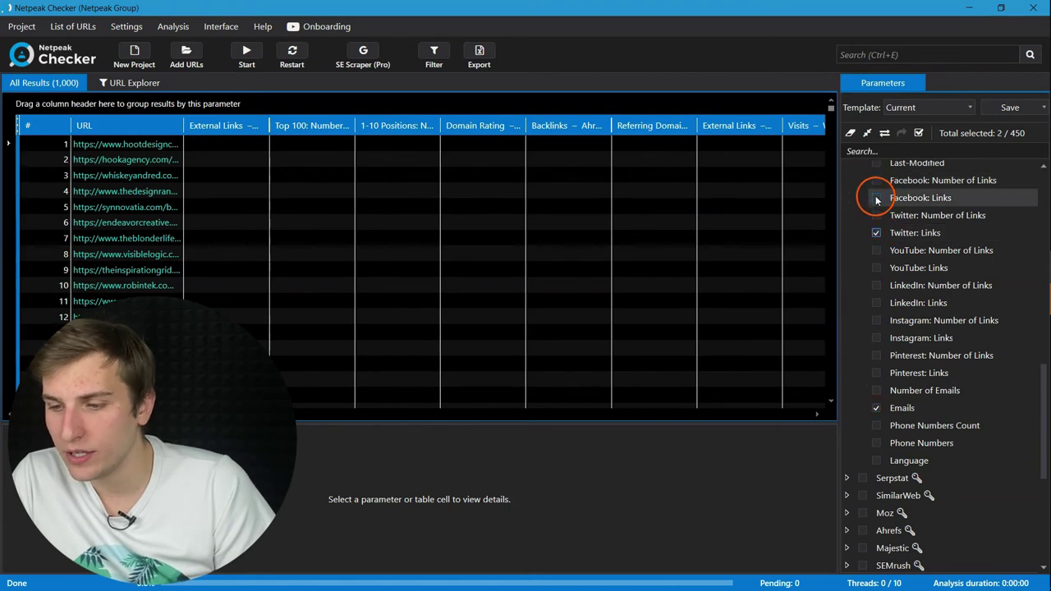
{"action": "left_click", "coordinate": [877, 199]}
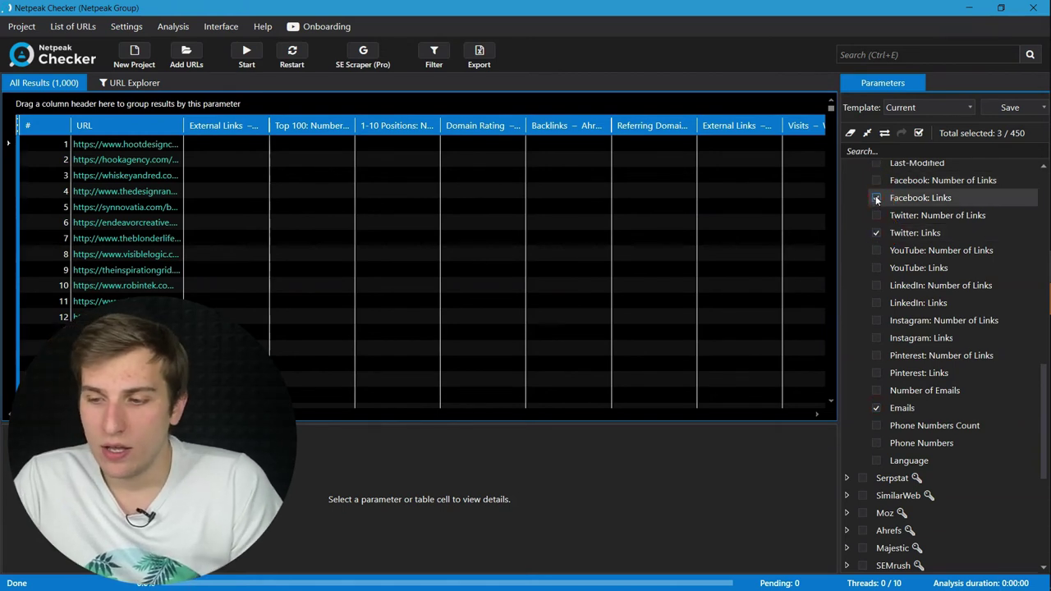
{"action": "left_click", "coordinate": [937, 200]}
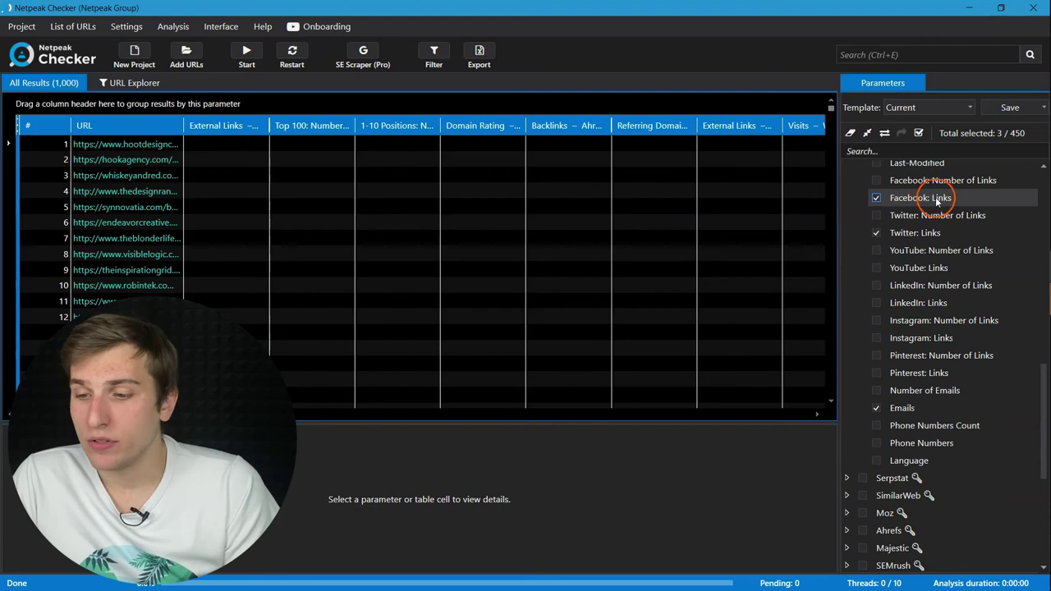
Start analyzing the transferred URLs for the selected contact parameters
{"action": "left_click", "coordinate": [246, 54]}
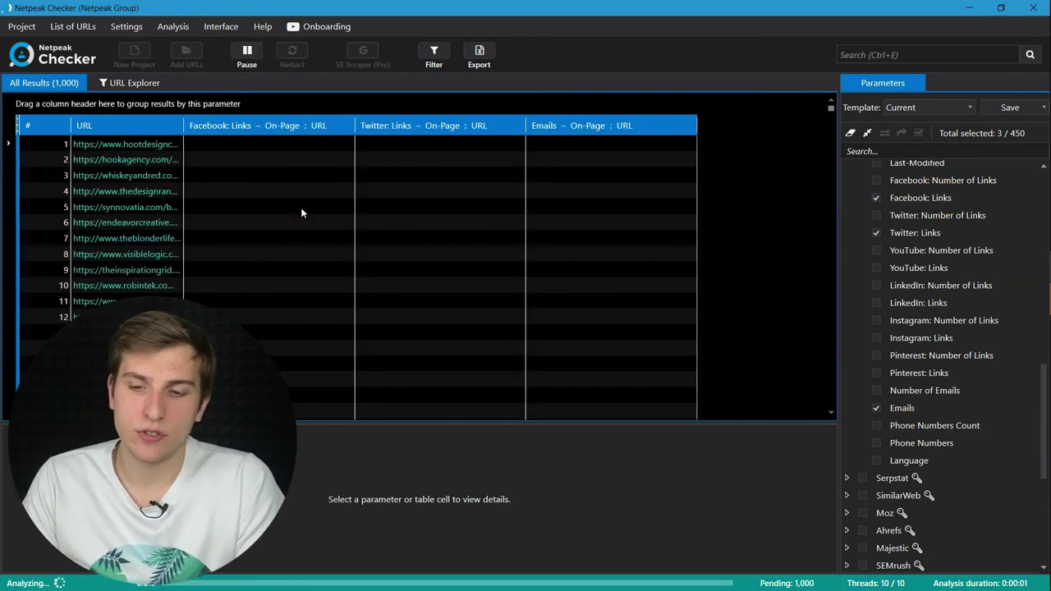
{"action": "left_click", "coordinate": [520, 209]}
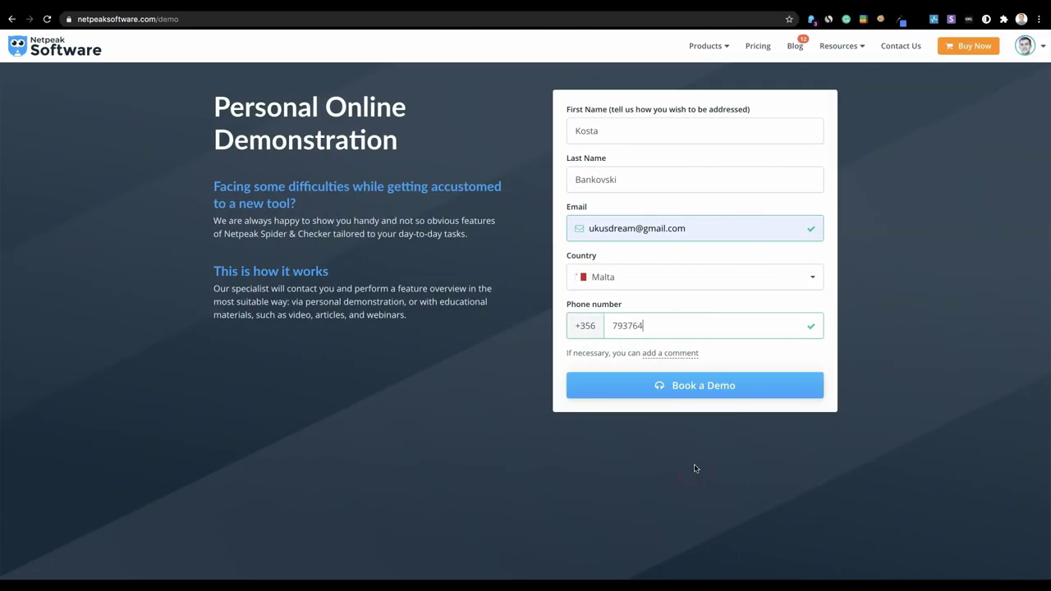
Submit the completed Personal Online Demonstration form on the Netpeak Software website to book a demo
{"action": "left_click", "coordinate": [691, 398]}
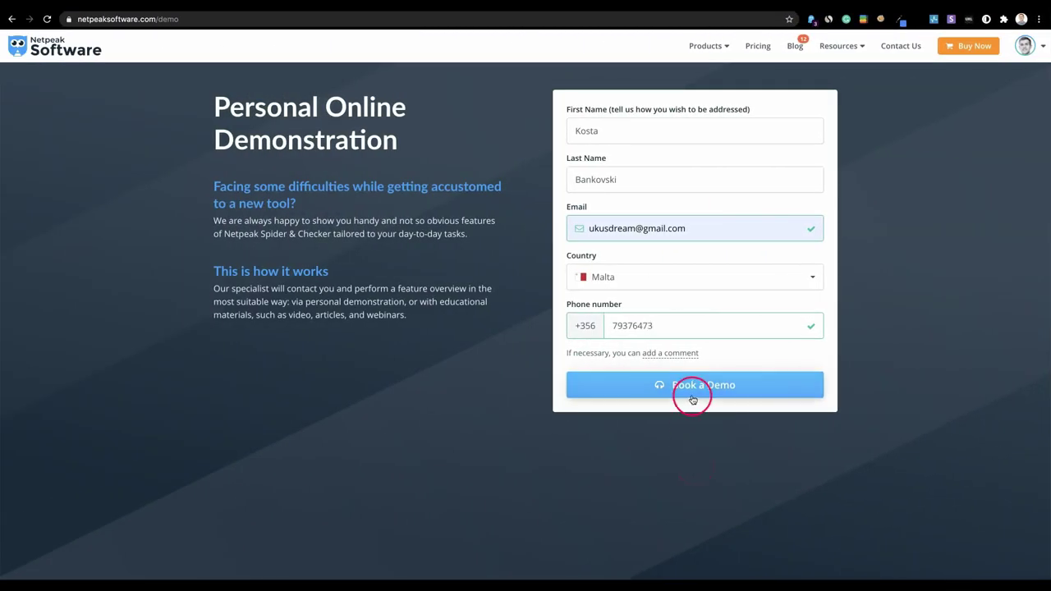